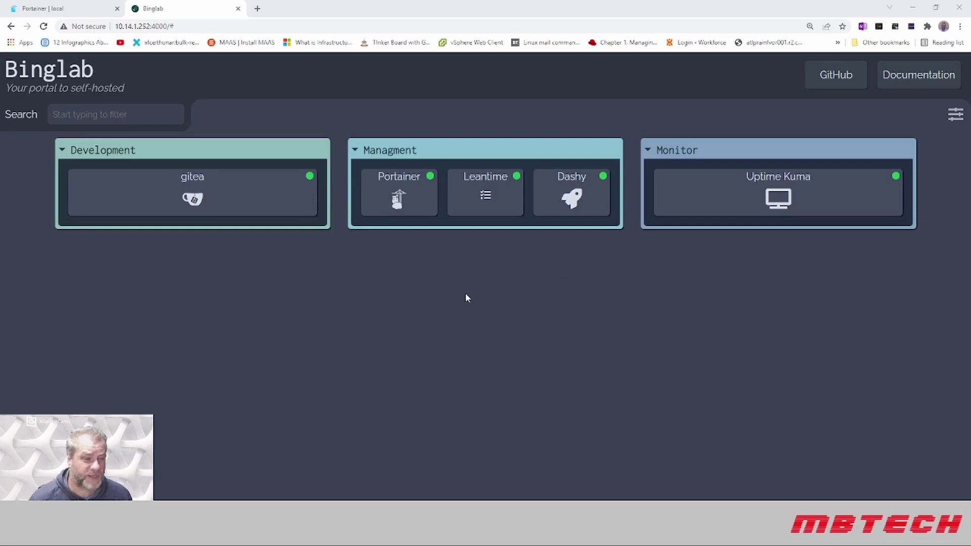
Step: Open the Lissy93/dashy GitHub repository and scroll through its README and back to the top
left_click(836, 74)
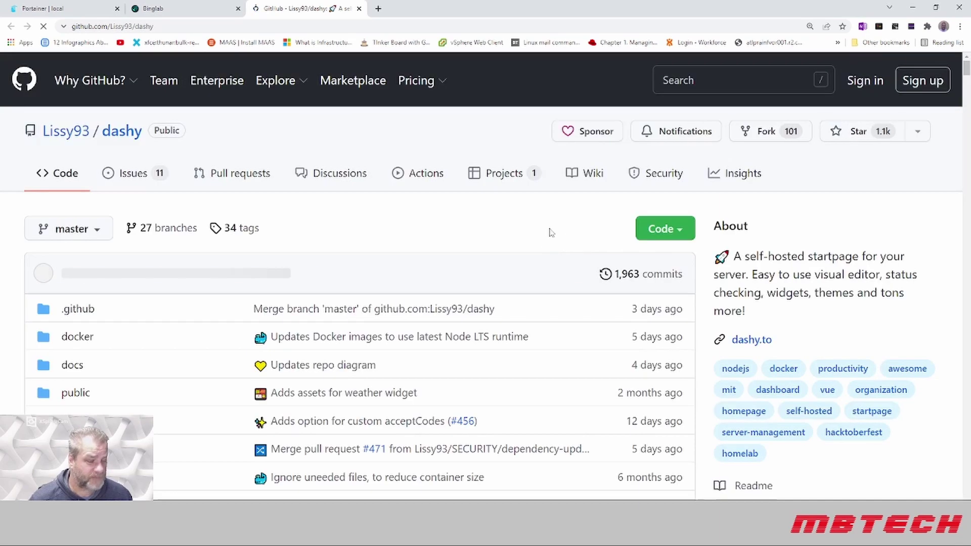
scroll(548, 230, "down", 8)
scroll(548, 231, "down", 20)
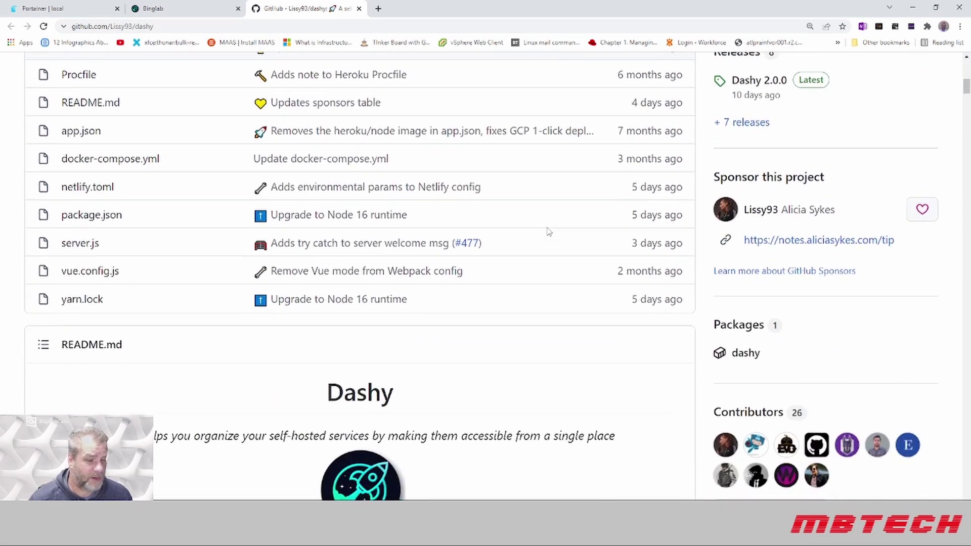
scroll(548, 231, "down", 4)
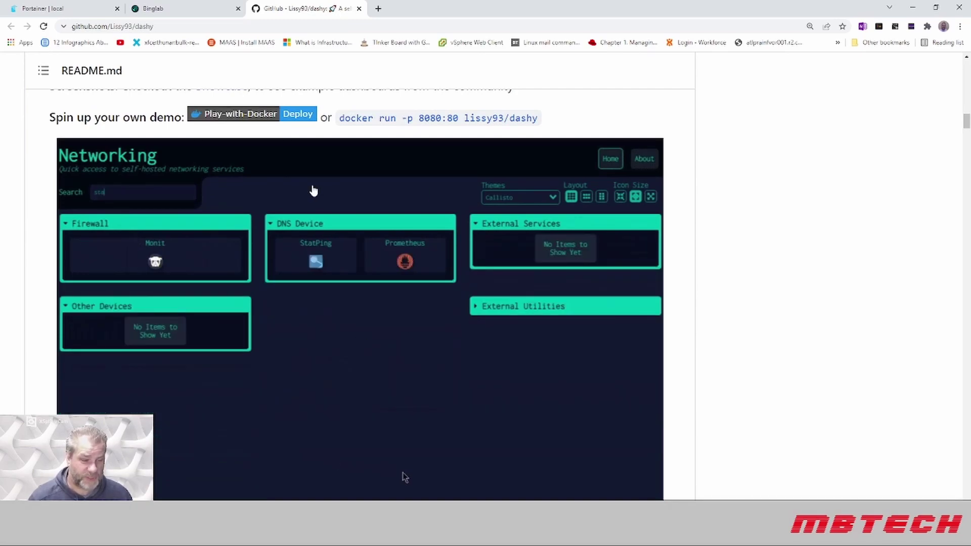
scroll(314, 190, "down", 10)
scroll(315, 190, "down", 13)
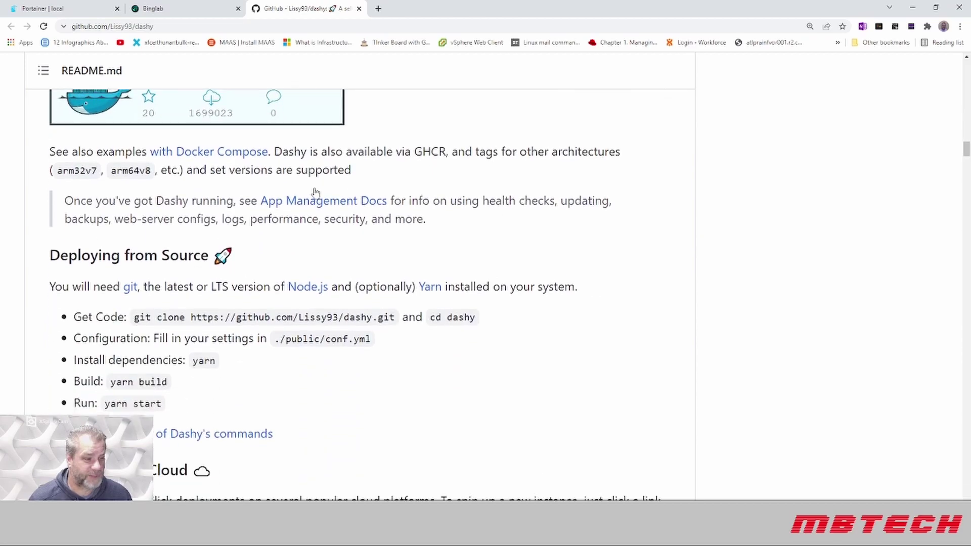
left_click_drag(962, 160, 959, 58)
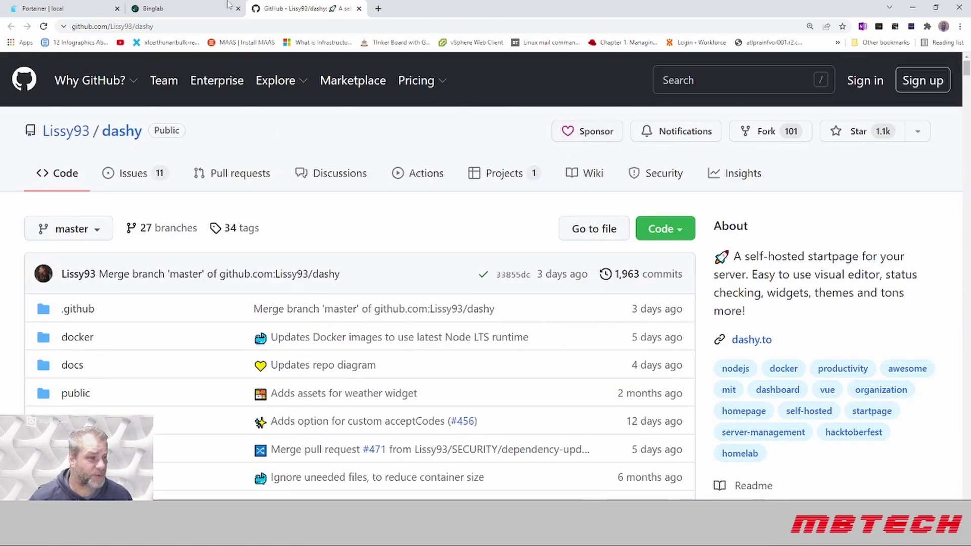
Step: Back on the Binglab dashboard, view the config through View / Export Config, then close it
left_click(185, 5)
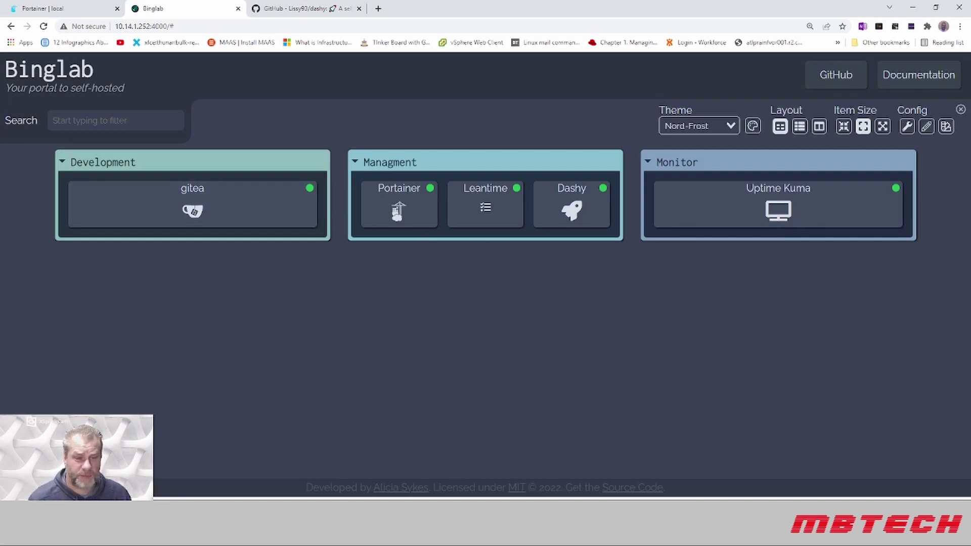
left_click(907, 127)
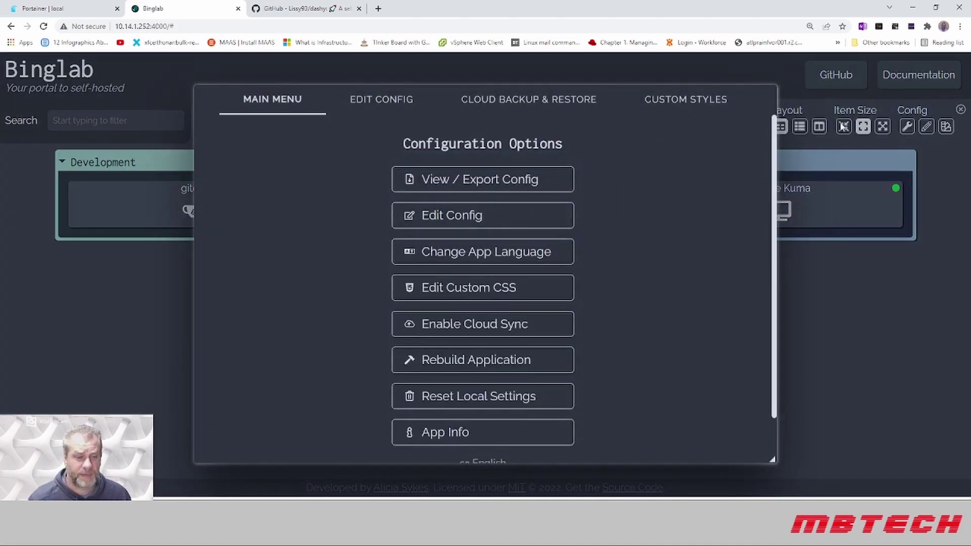
left_click(526, 181)
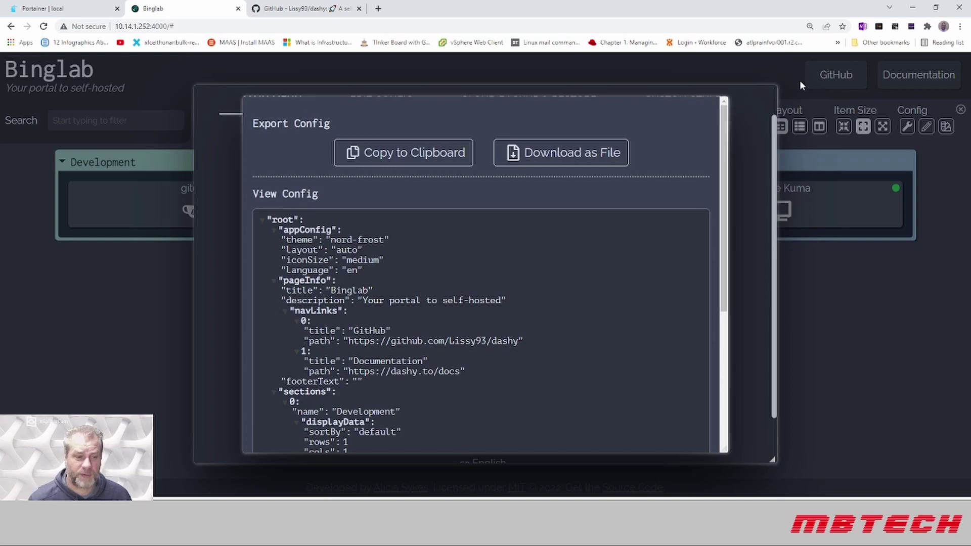
left_click(850, 392)
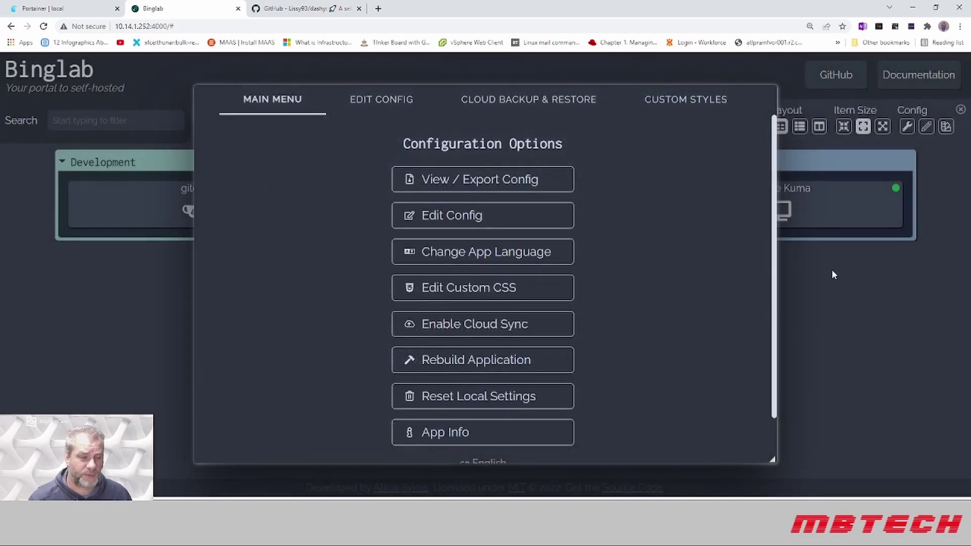
left_click(886, 298)
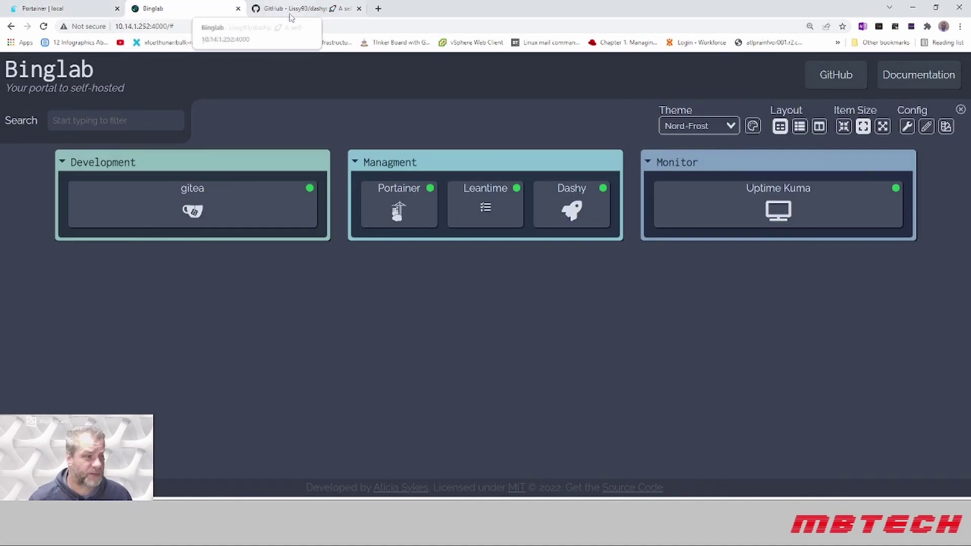
Step: In Portainer, start a new stack under Stacks named dashy
key("ctrl+1")
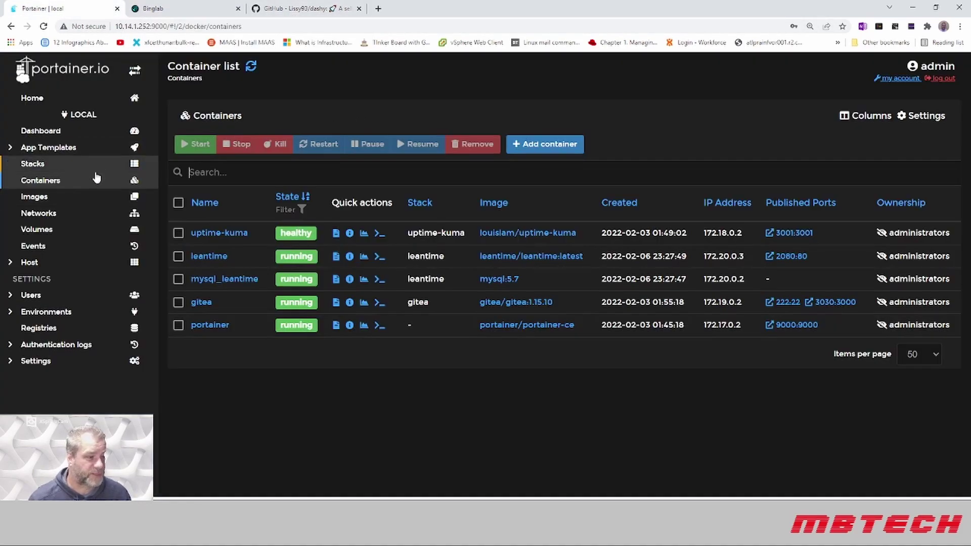
left_click(42, 169)
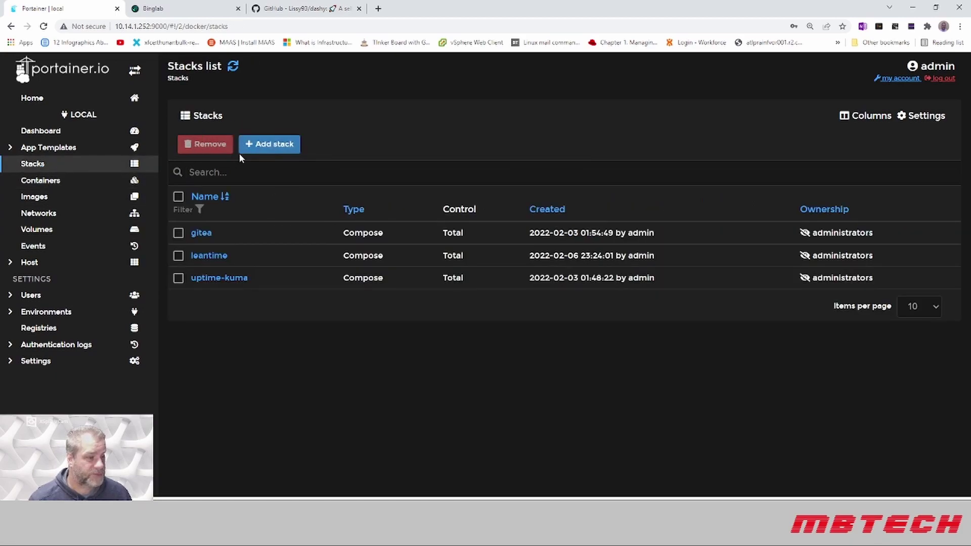
left_click(273, 148)
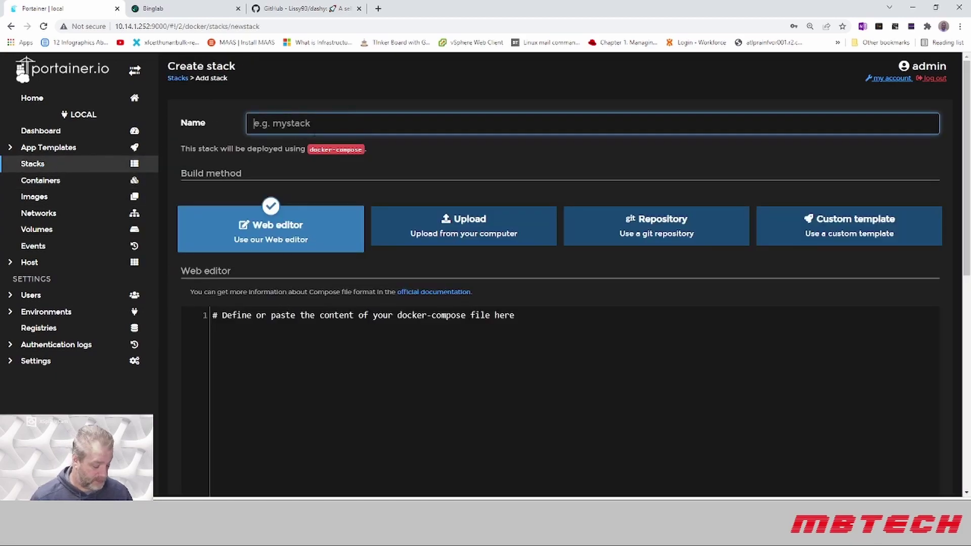
type("dashy")
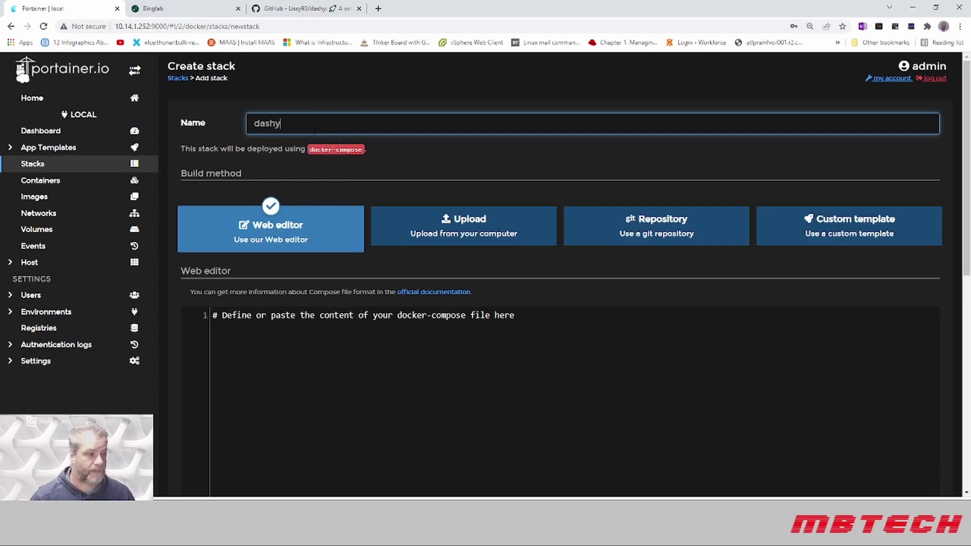
Step: Paste the Dashy docker-compose file publishing port 4000:80 into the Web editor and deploy it
left_click(445, 329)
key("ctrl+v")
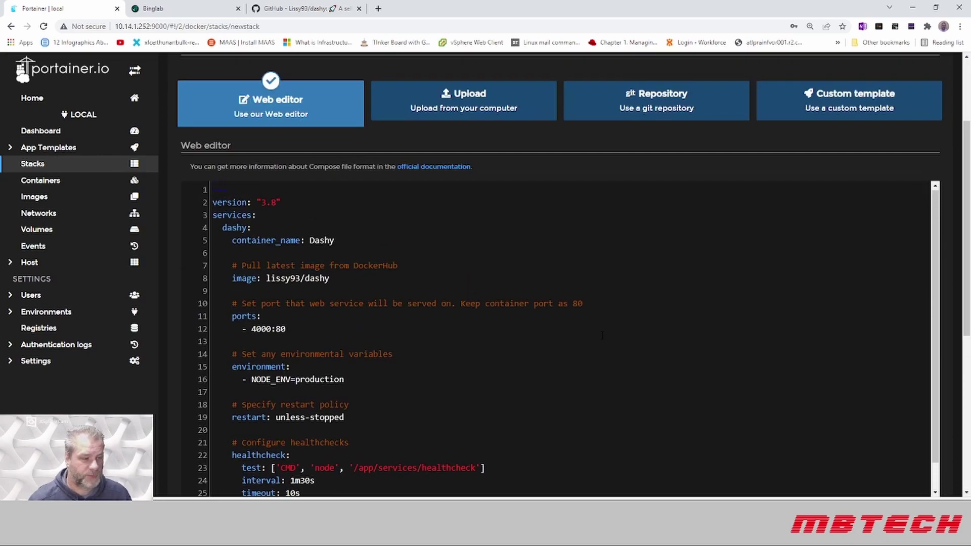
scroll(445, 299, "up", 5)
scroll(447, 316, "down", 1)
scroll(446, 317, "down", 10)
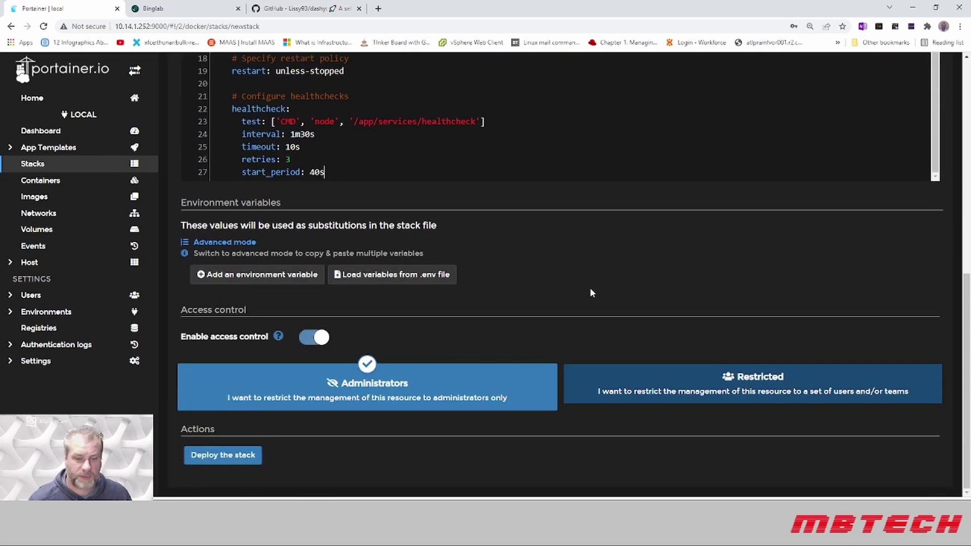
left_click(238, 454)
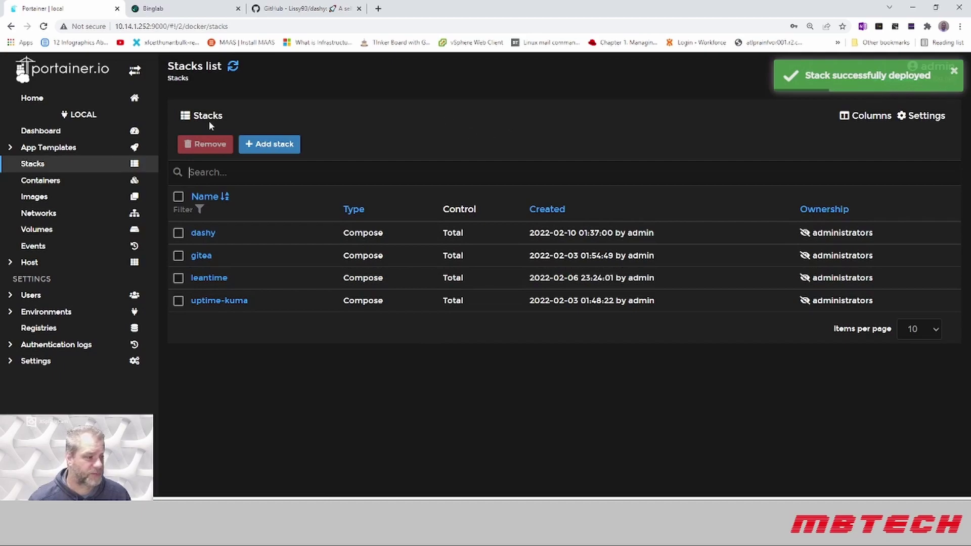
left_click(57, 183)
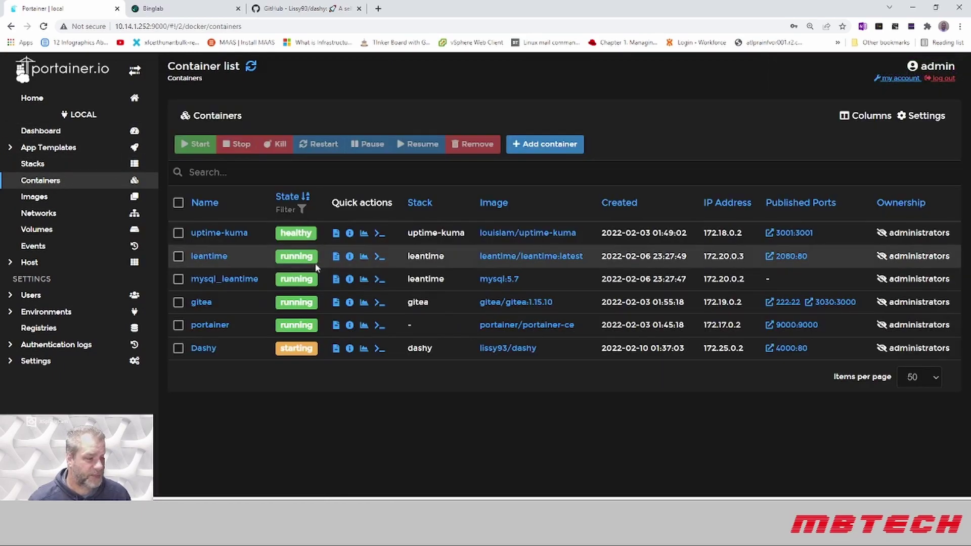
mouse_move(305, 359)
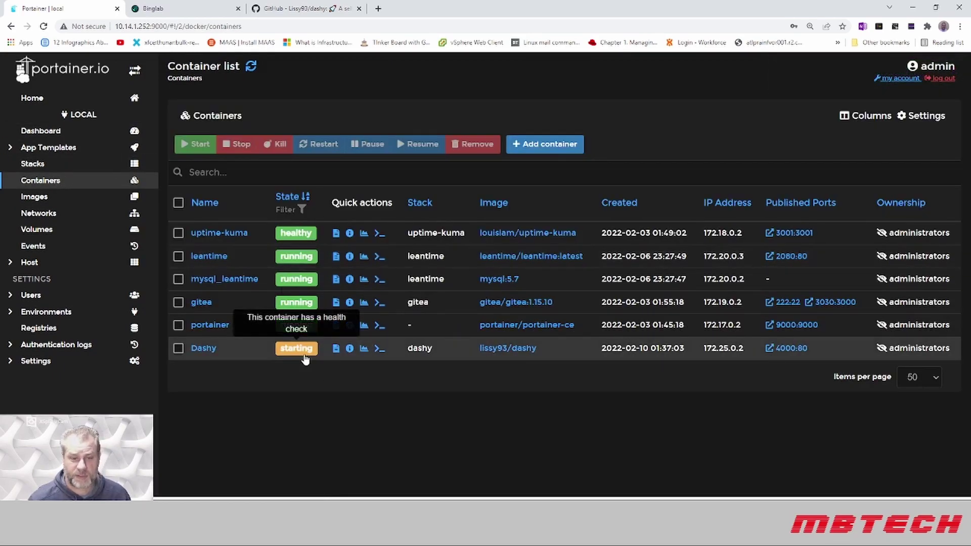
left_click(336, 348)
scroll(433, 405, "down", 3)
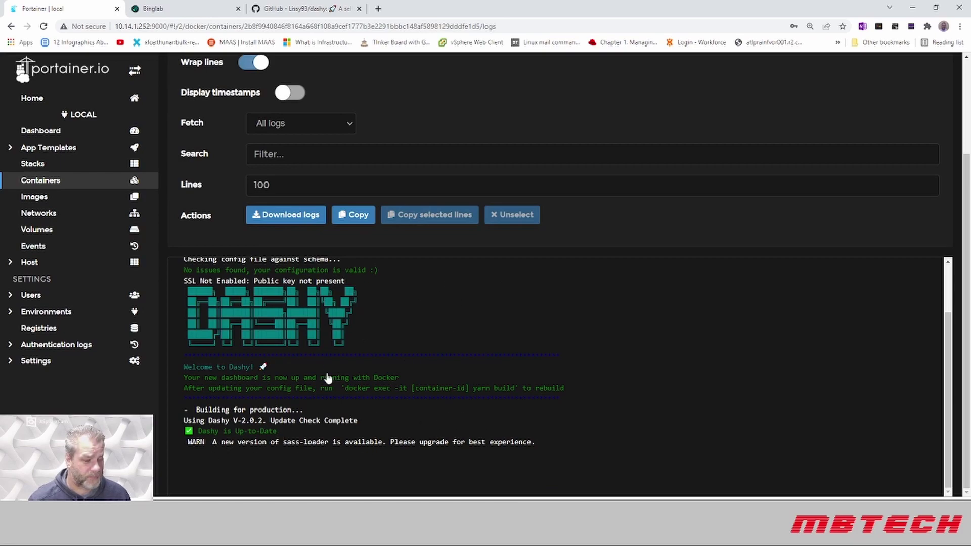
scroll(366, 403, "up", 1)
scroll(366, 403, "down", 1)
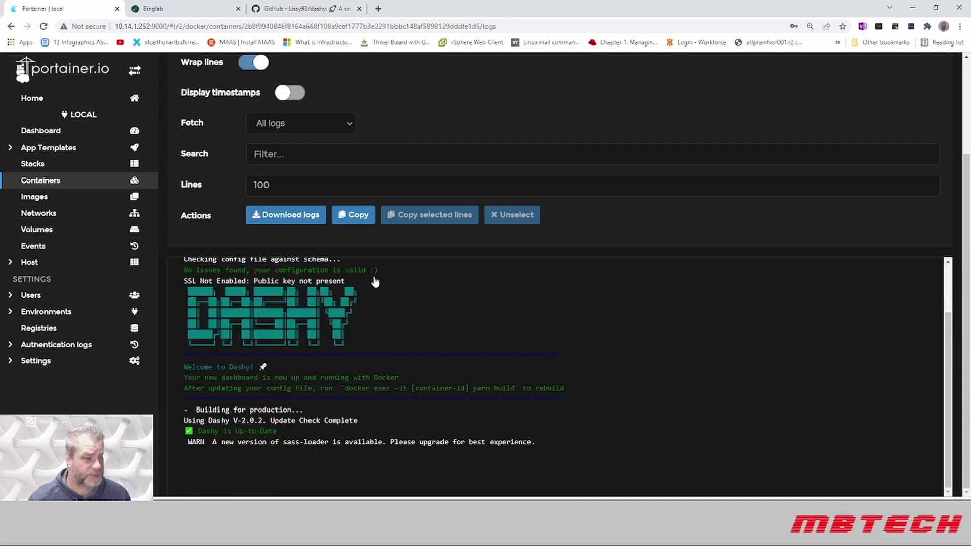
scroll(365, 283, "up", 1)
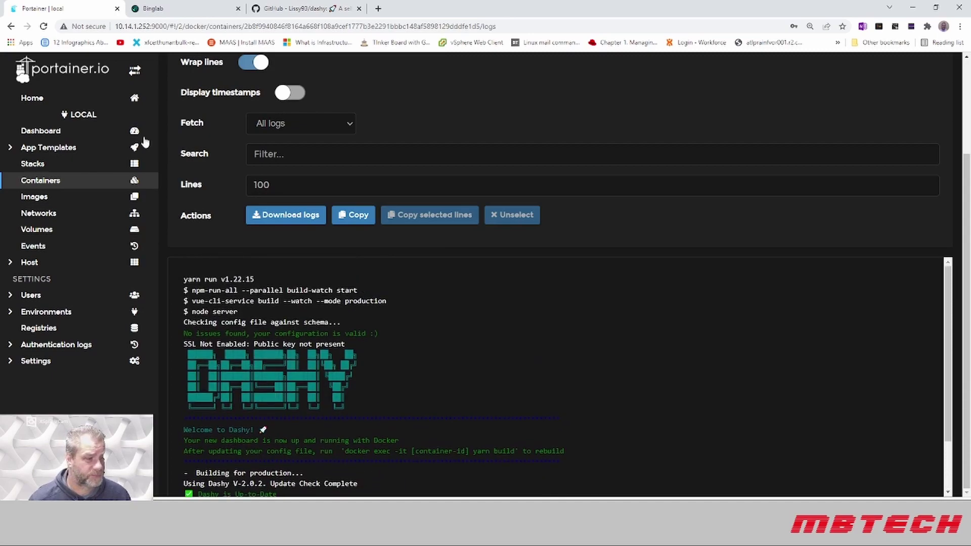
left_click(76, 182)
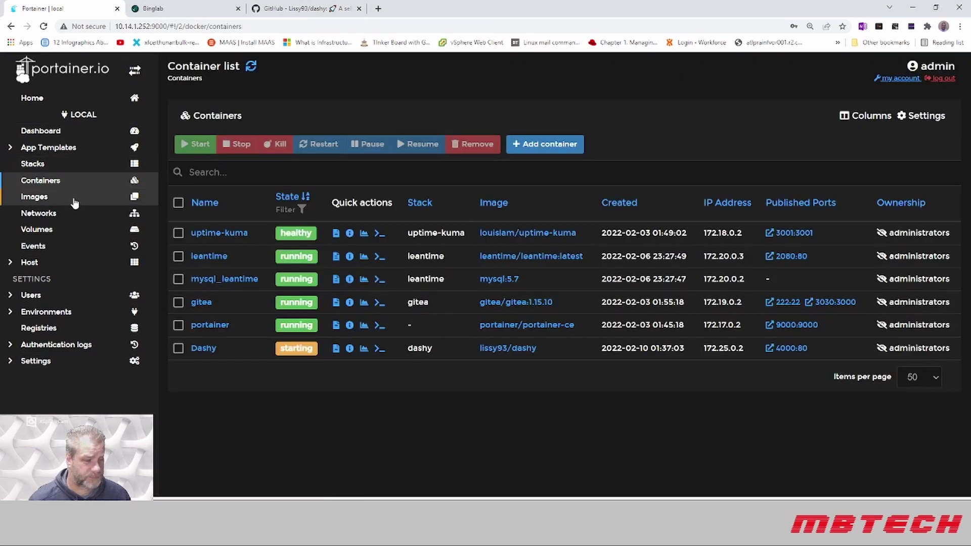
Step: Open the Binglab dashboard from Dashy's 4000:80 published-port link in Portainer
left_click(788, 348)
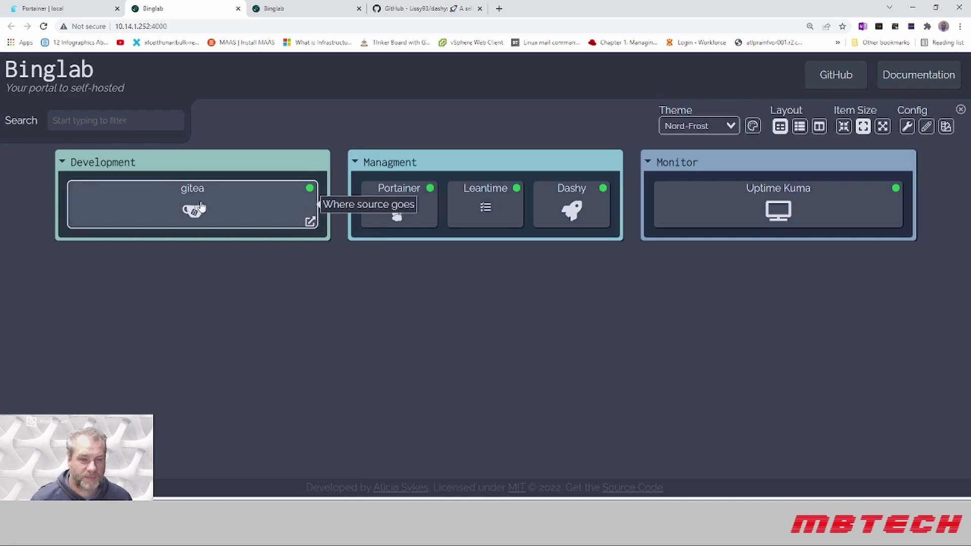
Step: Stop the gitea container in Portainer, then select it again to start it, and return to Binglab
left_click(61, 9)
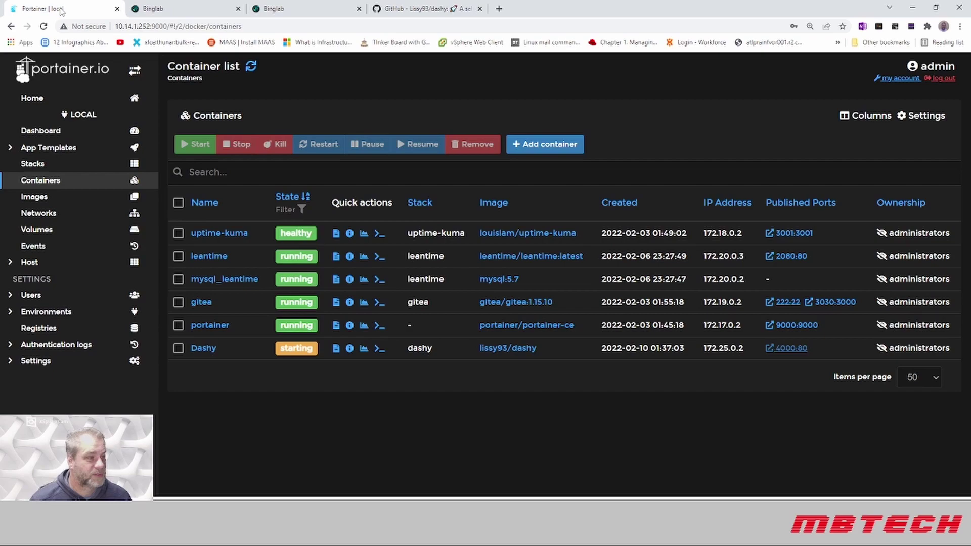
left_click(179, 303)
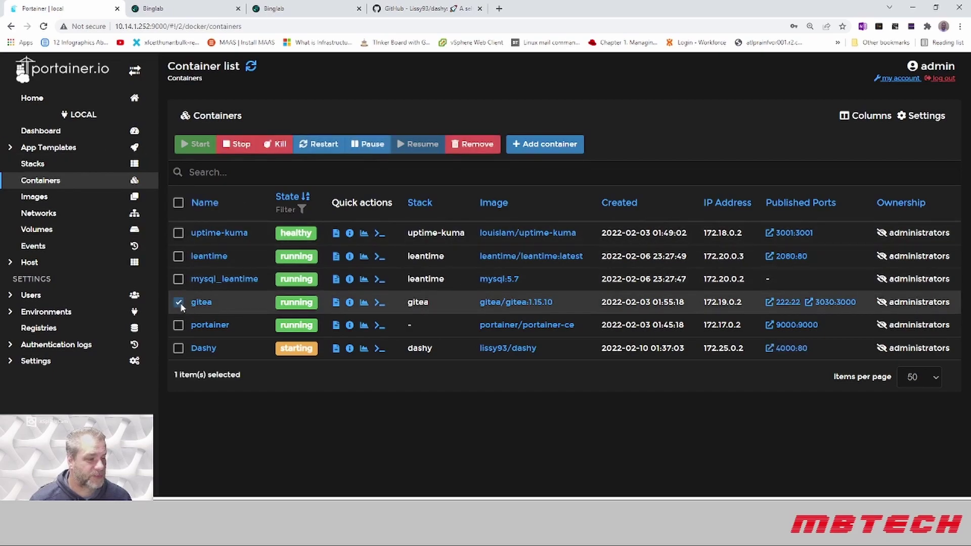
left_click(237, 146)
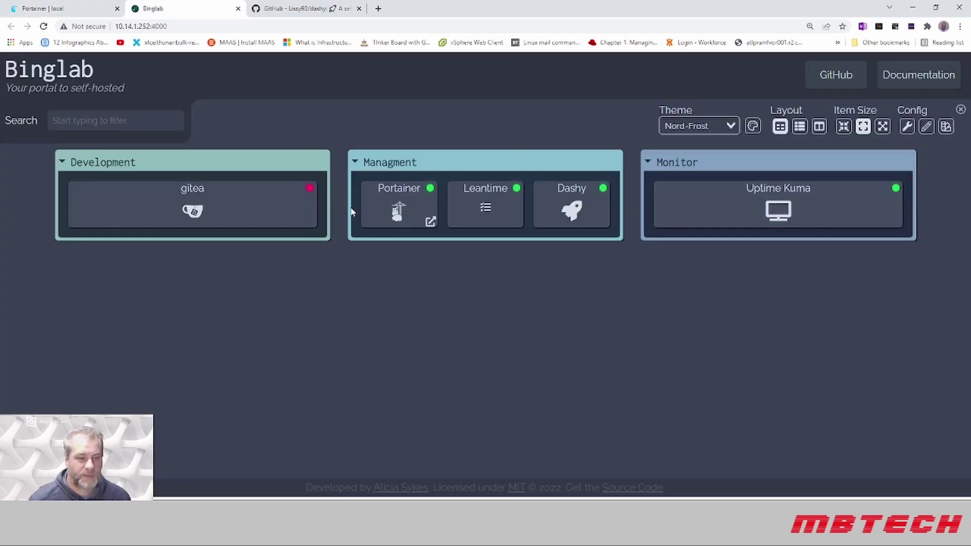
mouse_move(310, 191)
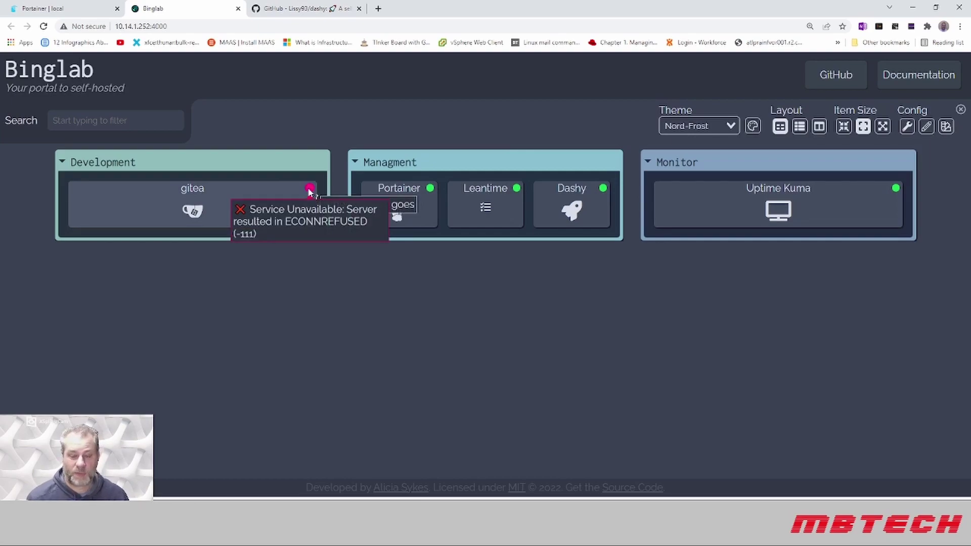
left_click(51, 8)
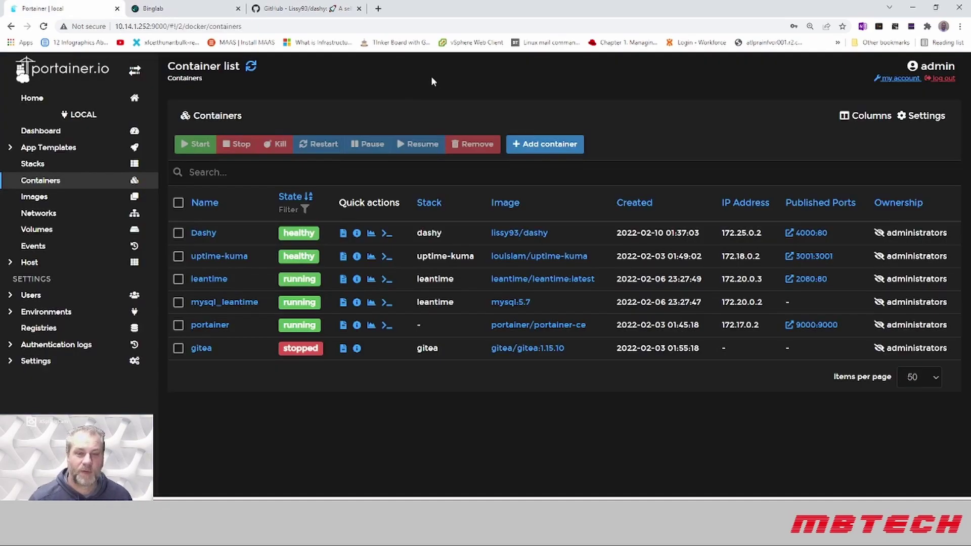
left_click(179, 349)
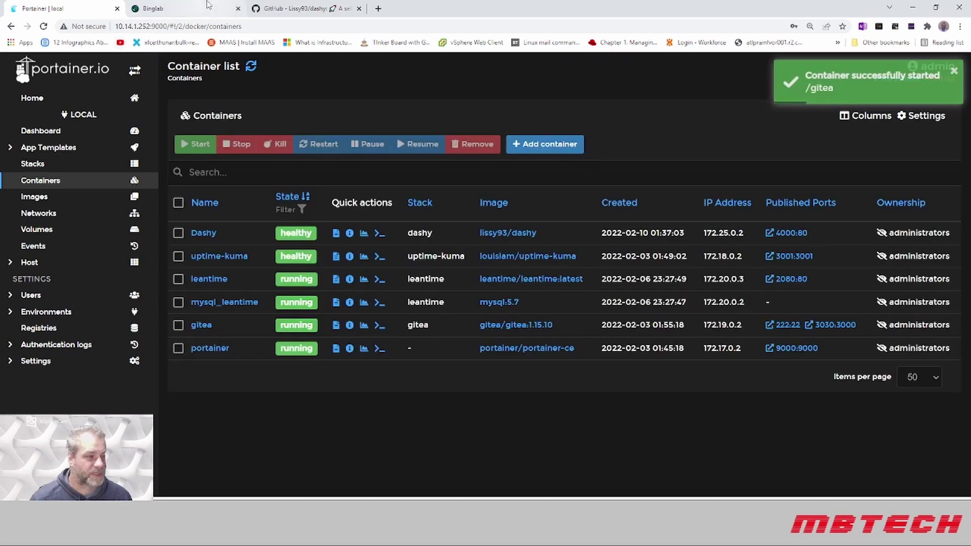
left_click(188, 8)
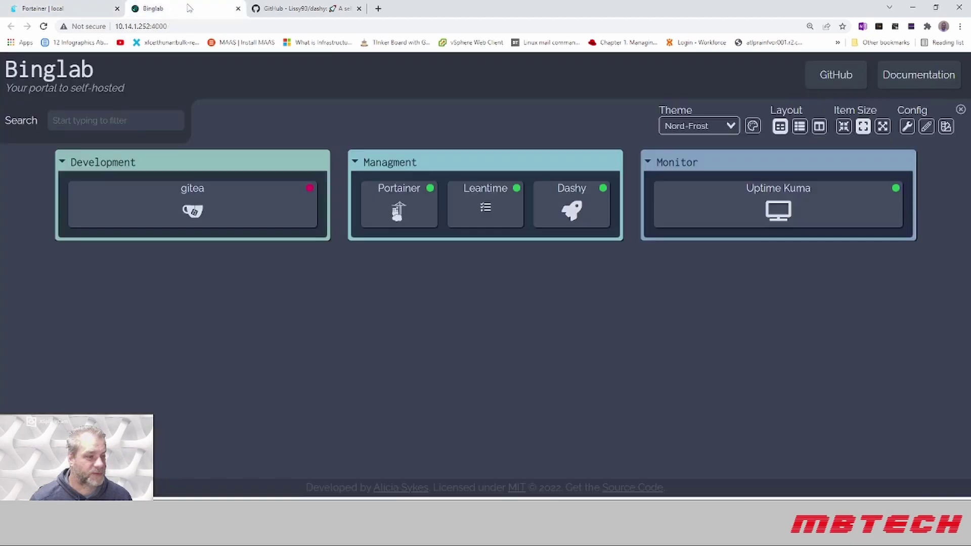
Step: Reload the dashboard so the gitea tile turns green, then collapse the Theme/Layout/Config bar
left_click(44, 25)
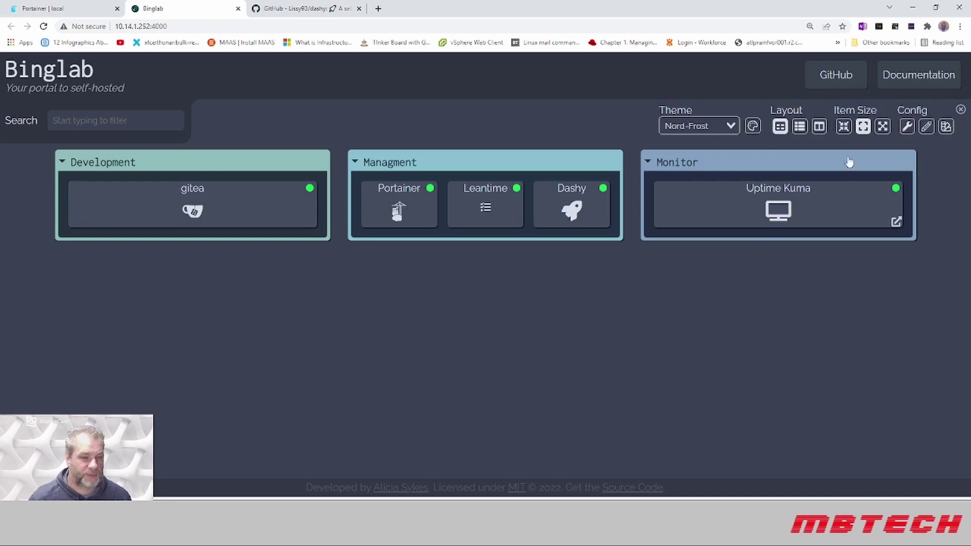
left_click(961, 109)
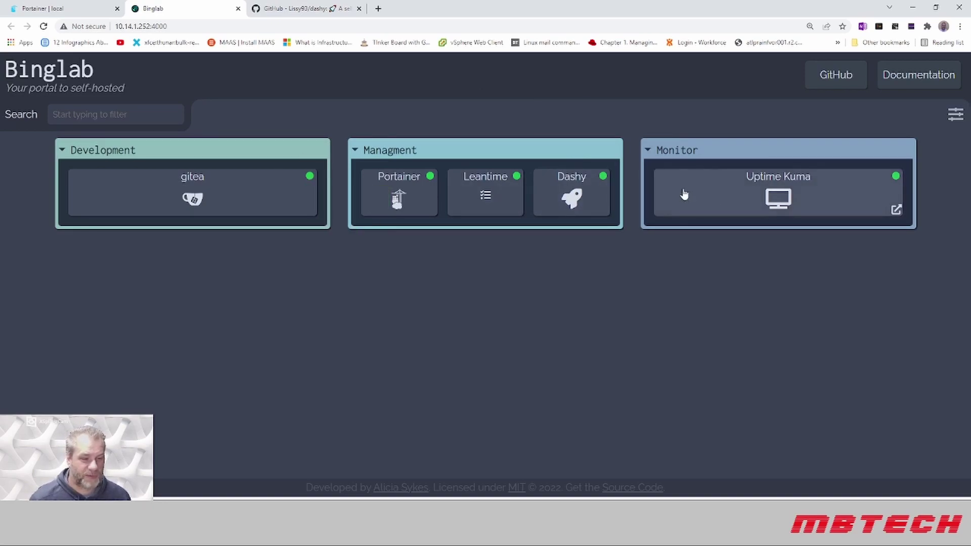
Step: Launch Portainer, Gitea and Uptime Kuma from their Binglab tiles, then switch to Portainer's tab
left_click(396, 188)
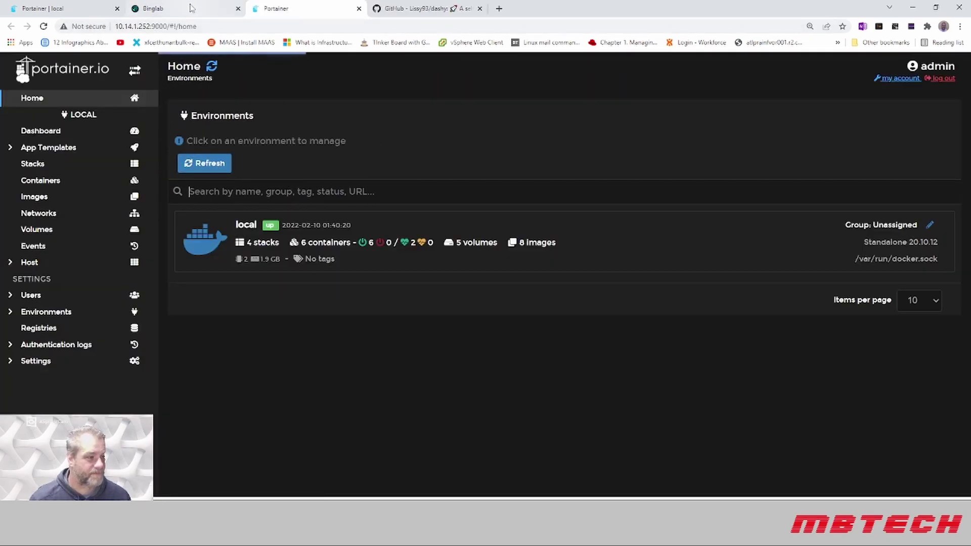
left_click(169, 15)
left_click(289, 214)
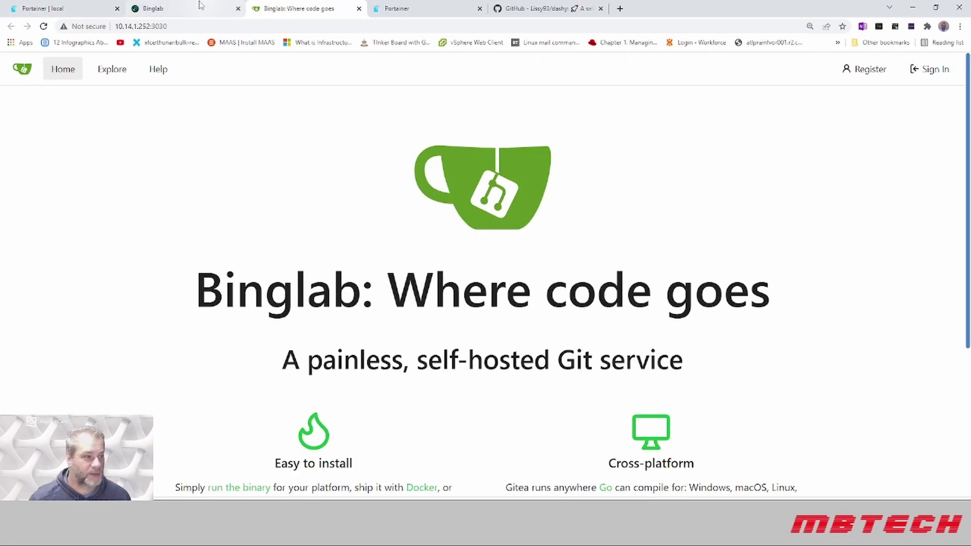
left_click(156, 10)
left_click(798, 193)
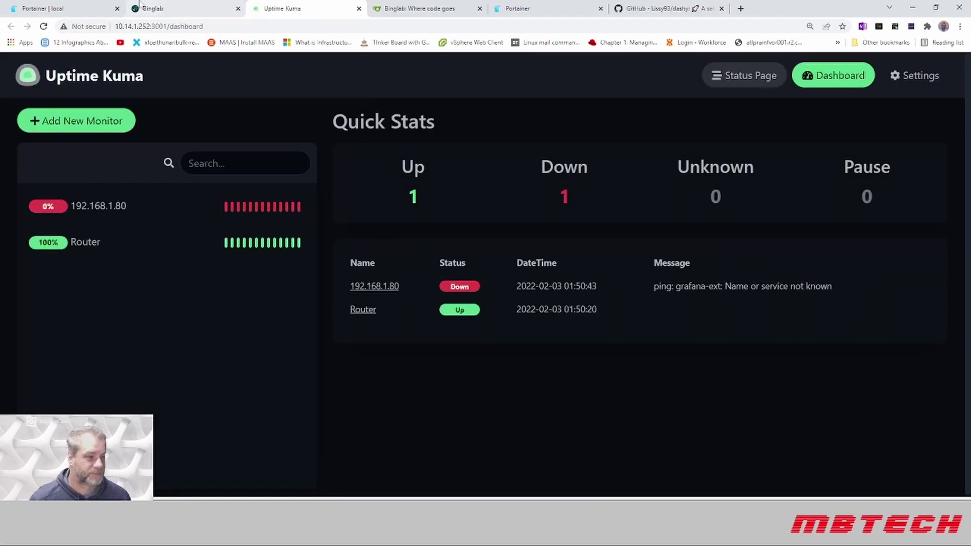
left_click(173, 14)
left_click(80, 8)
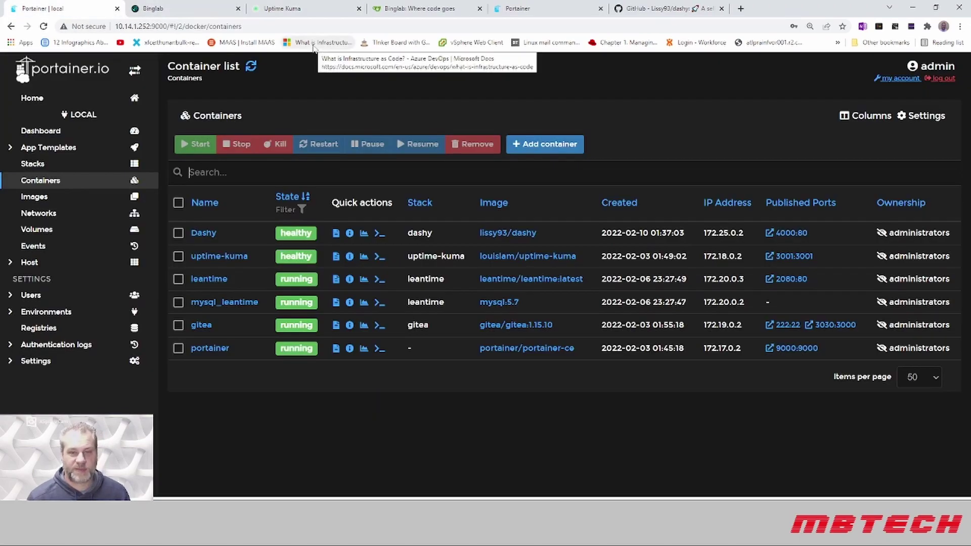